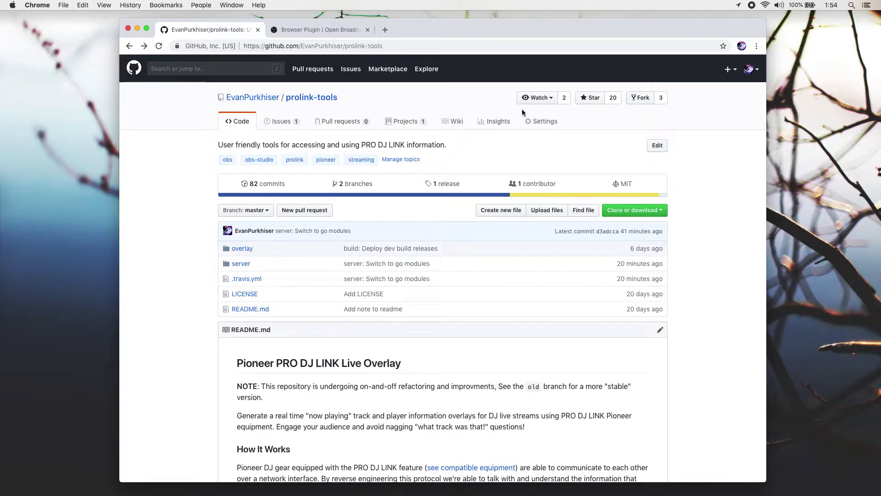
Show the Prolink Overlay to-do in Things and step through its requirements, starting with the DJM Mixer.
key("super+Tab")
key("super+Tab")
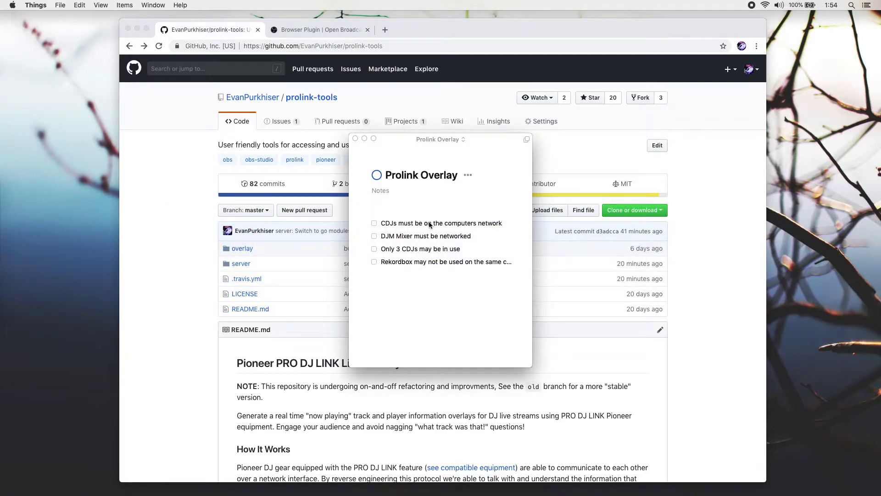
left_click(430, 225)
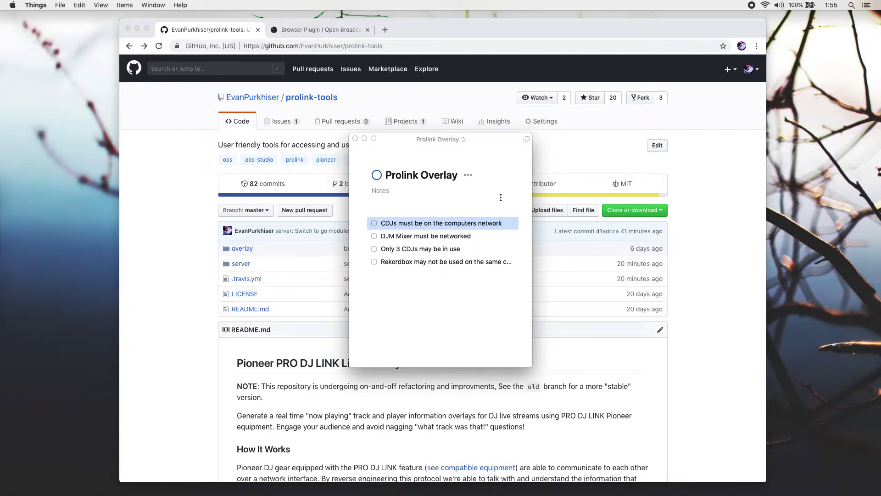
key("Down")
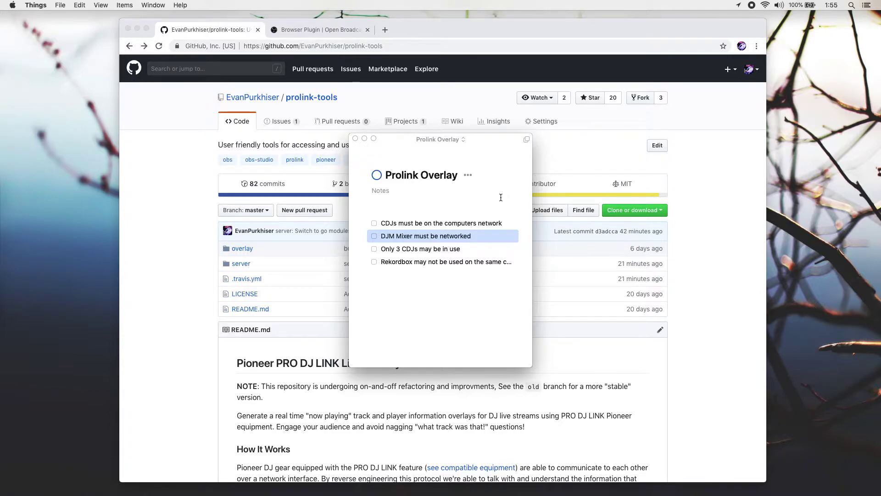
key("Down")
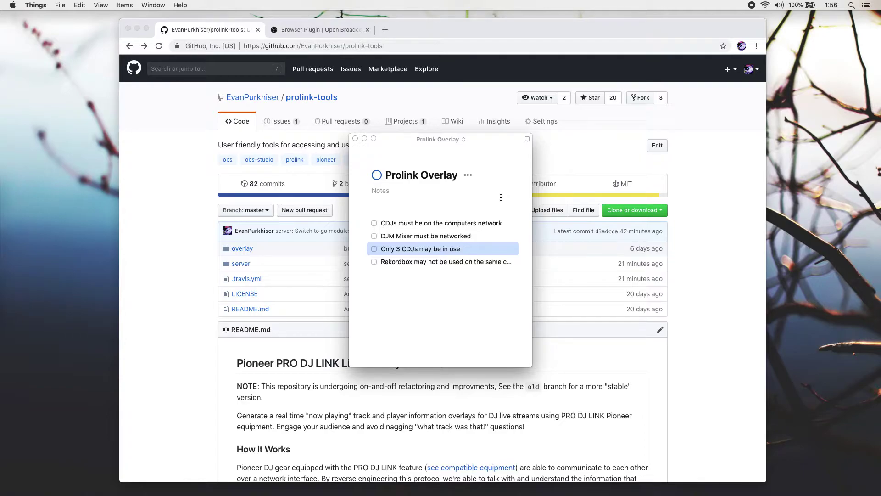
key("Down")
key("Return")
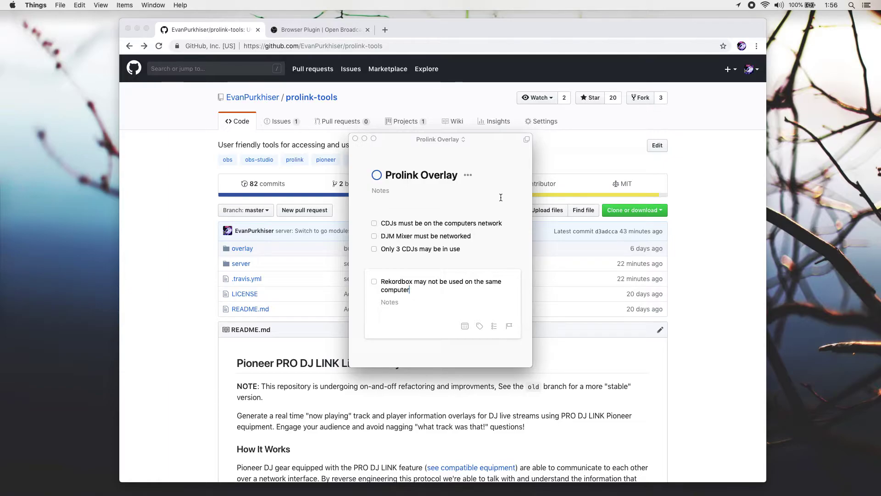
left_click(501, 197)
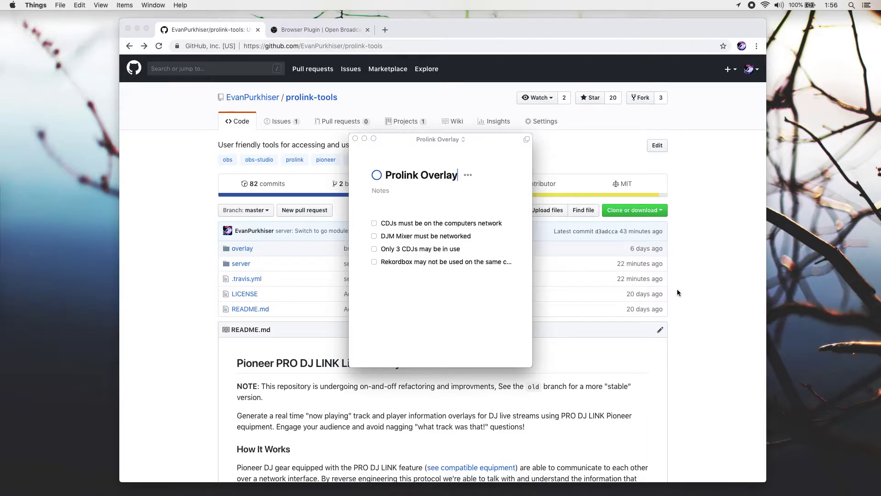
From the prolink-tools Development Build release, download the prolink-overlay.html and prolink-server-macos assets.
key("super+Tab")
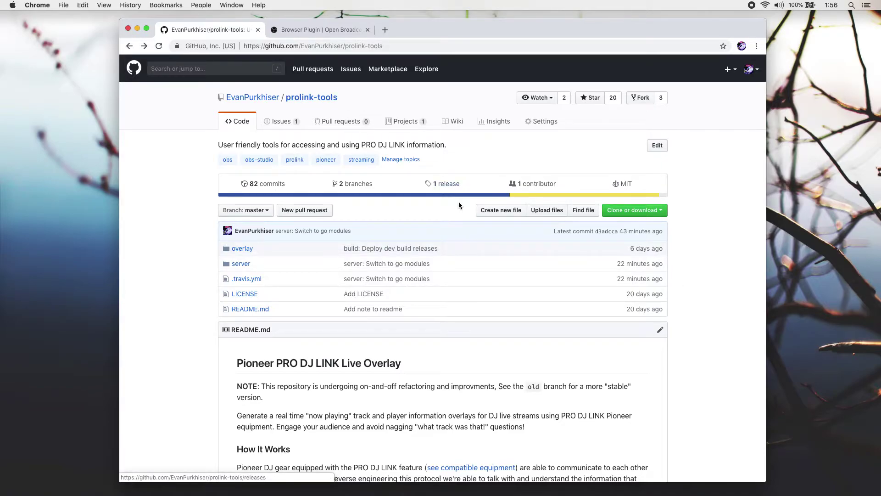
left_click(446, 187)
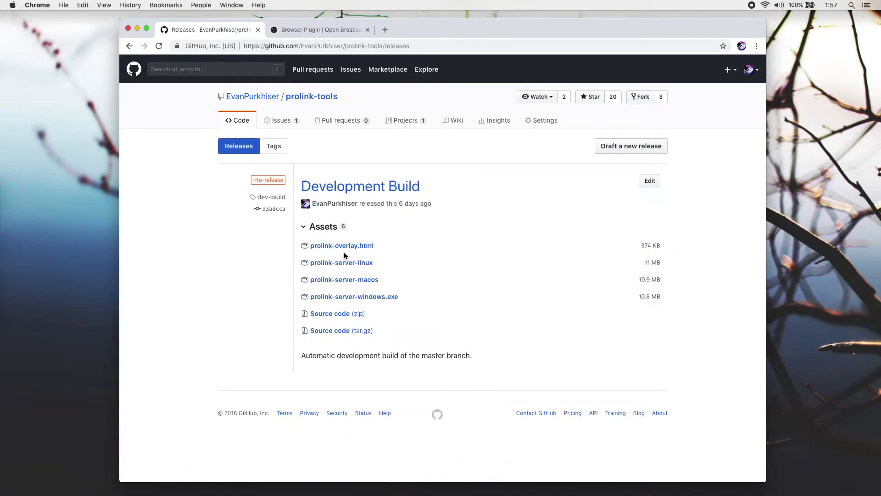
left_click(327, 248)
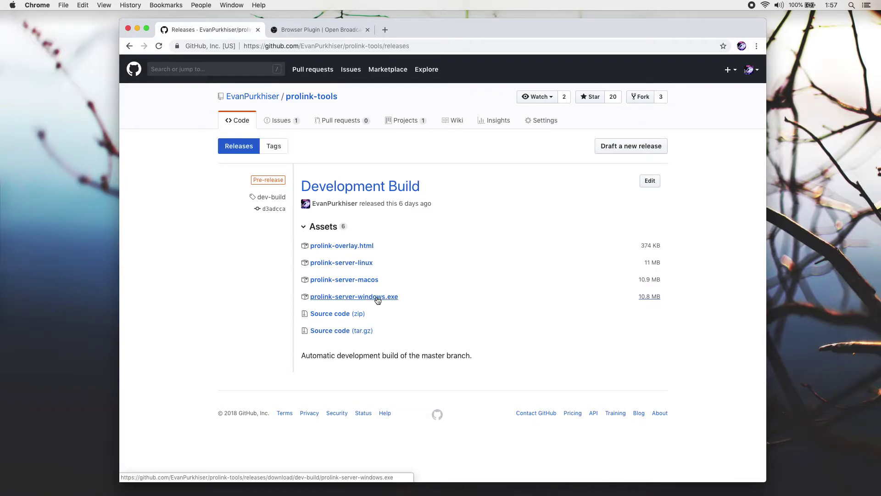
left_click(364, 281)
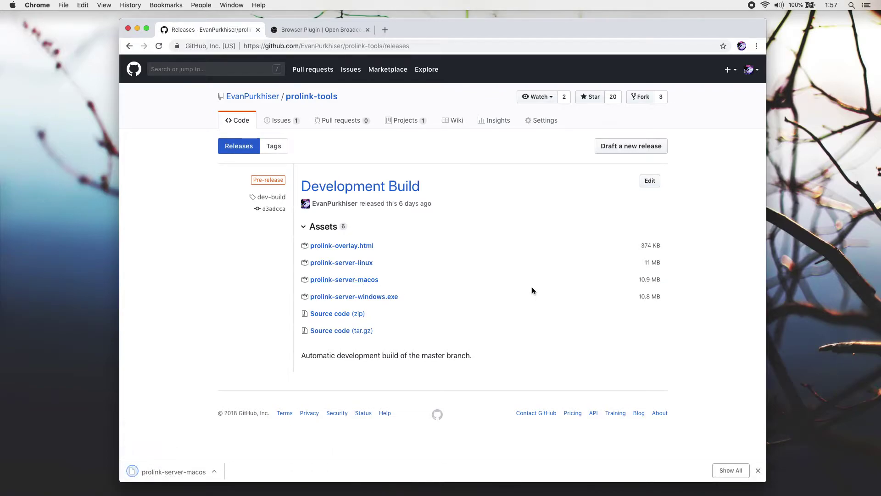
In Alacritty, change into the Downloads folder and list the downloaded files.
key("super+Tab")
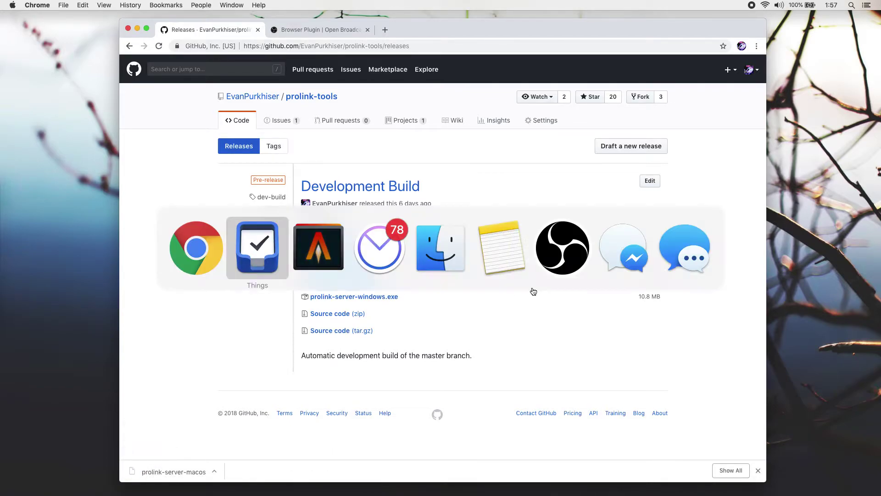
key("super+Tab")
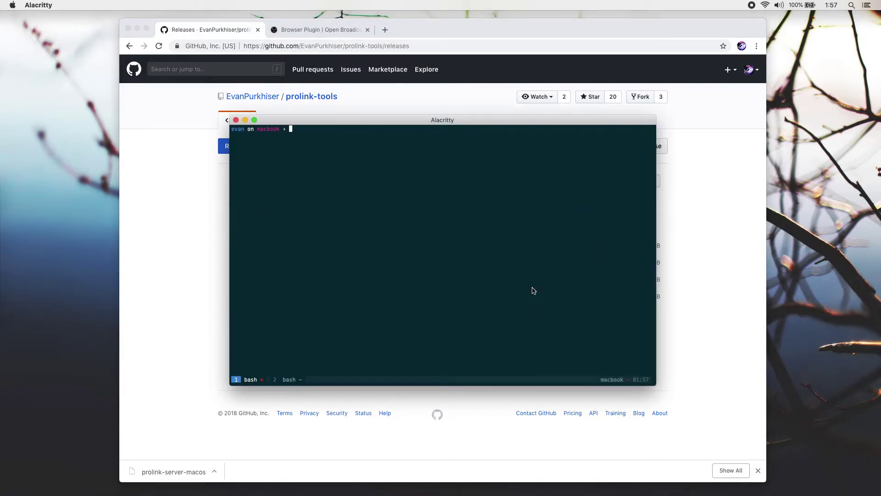
type("cd Do")
key("Tab")
key("Return")
type("ls")
key("Return")
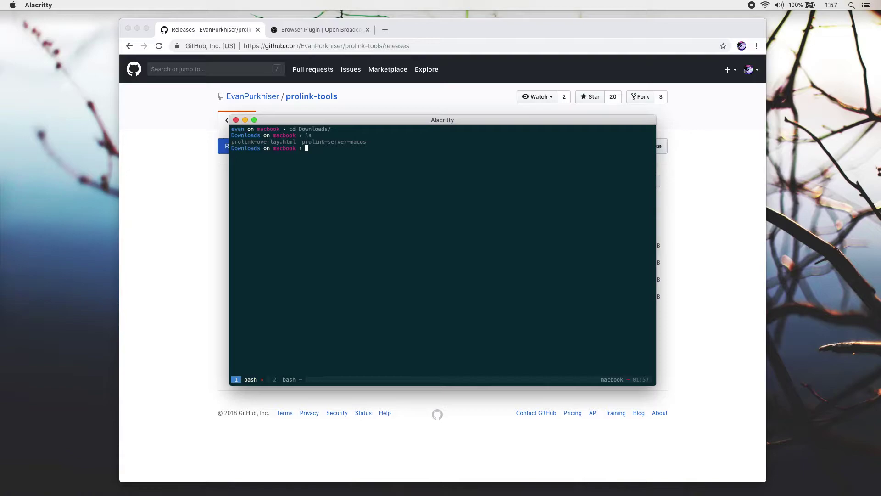
Run chmod +x prolink-server-macos and enter the ./prolink-server-macos command.
type("chod")
type("mod +x ")
type("prolink-server-macos")
key("Return")
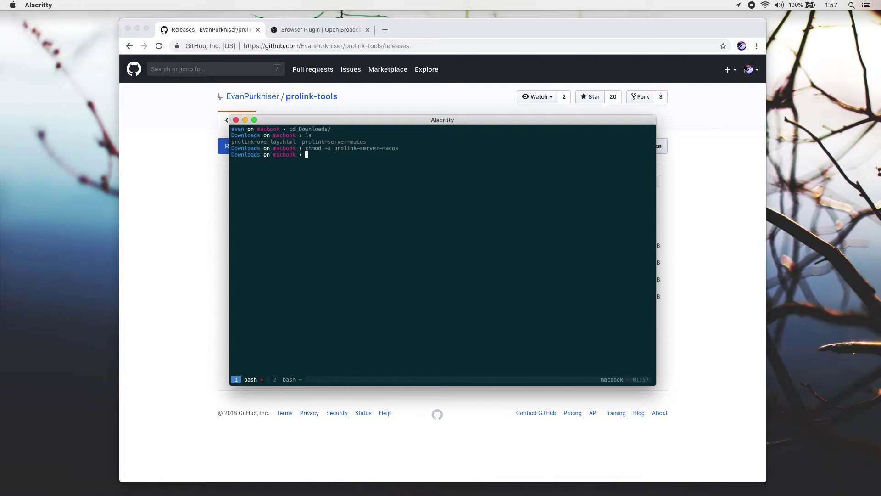
type("./prolink-server-macos")
Launch ./prolink-server-macos so it serves on port 8000, tracking the DJM-900nexus and two CDJ-2000nexus players.
key("Return")
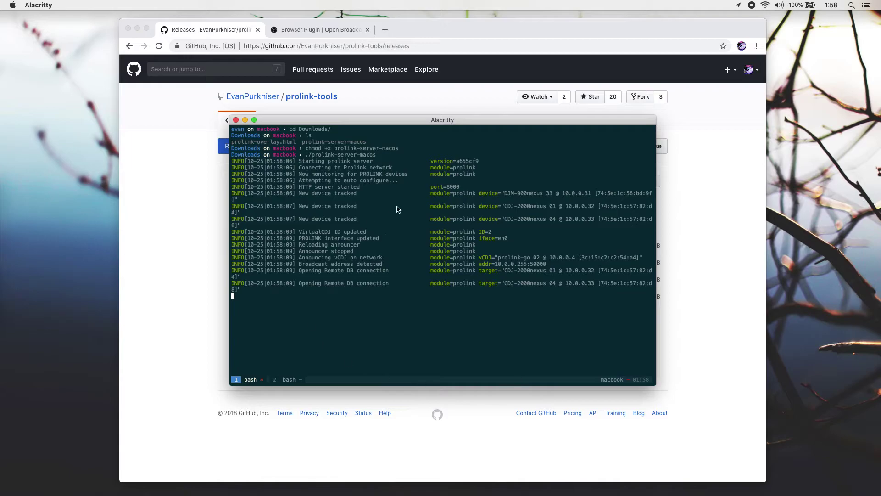
key("super+Tab")
Open prolink-overlay.html#localhost:8000 in Chrome from Finder and copy the page address.
left_click(443, 255)
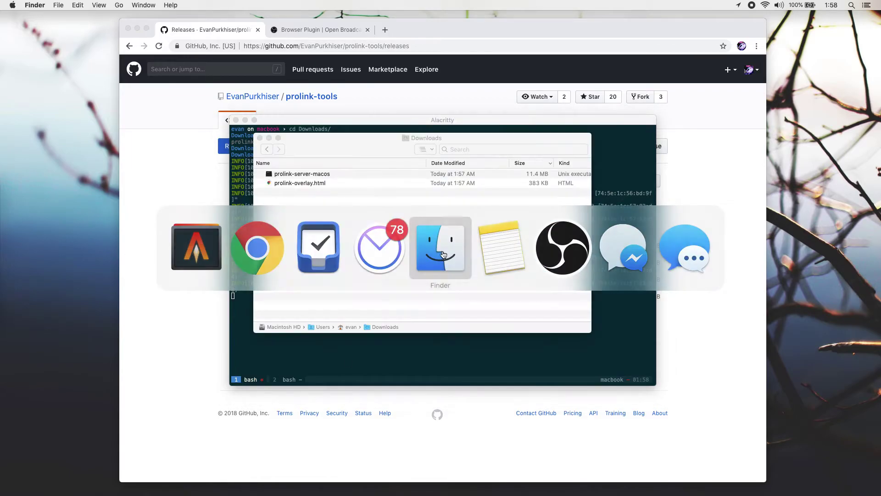
left_click(280, 184)
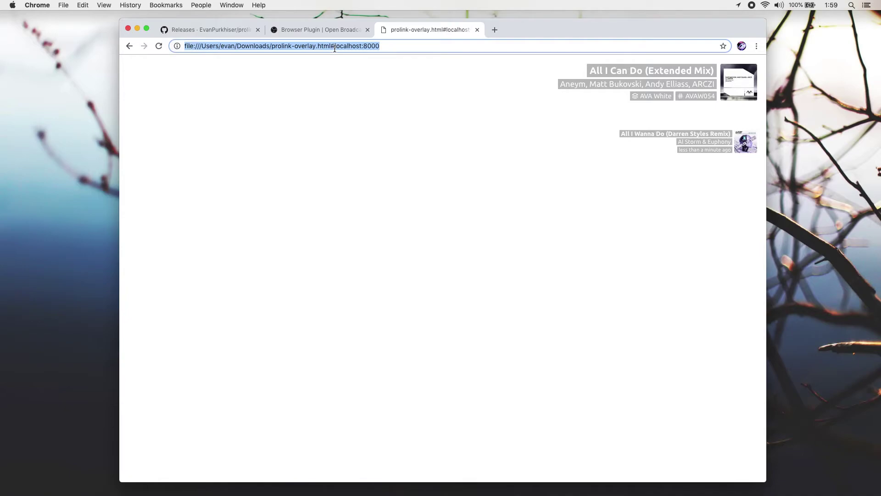
key("super+c")
key("super+Tab")
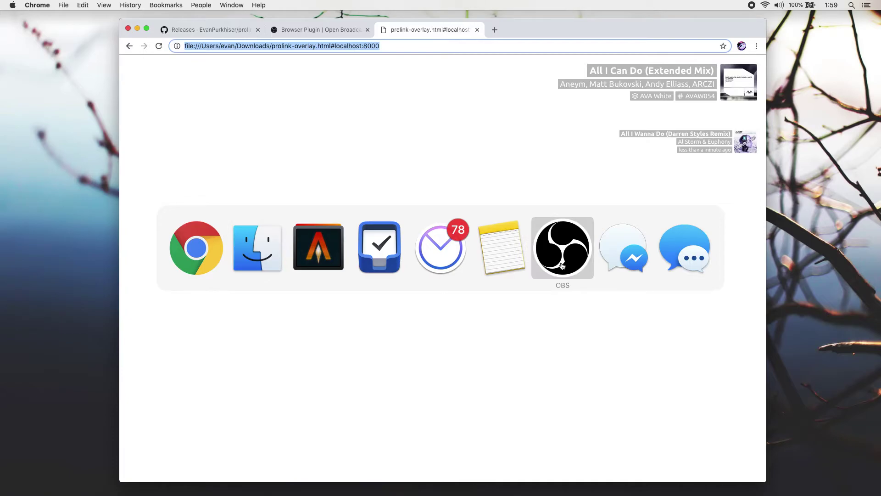
left_click(561, 248)
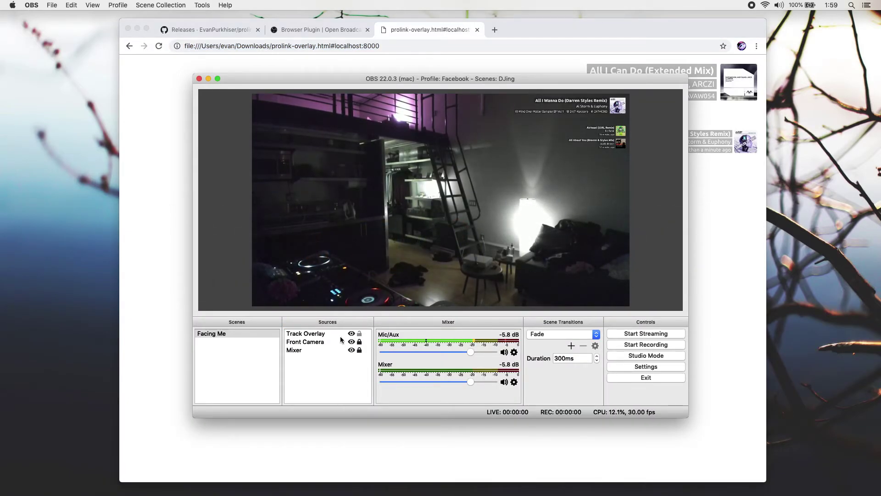
Confirm in the Sources panel's Add menu that Browser is an available source type.
right_click(338, 368)
mouse_move(363, 373)
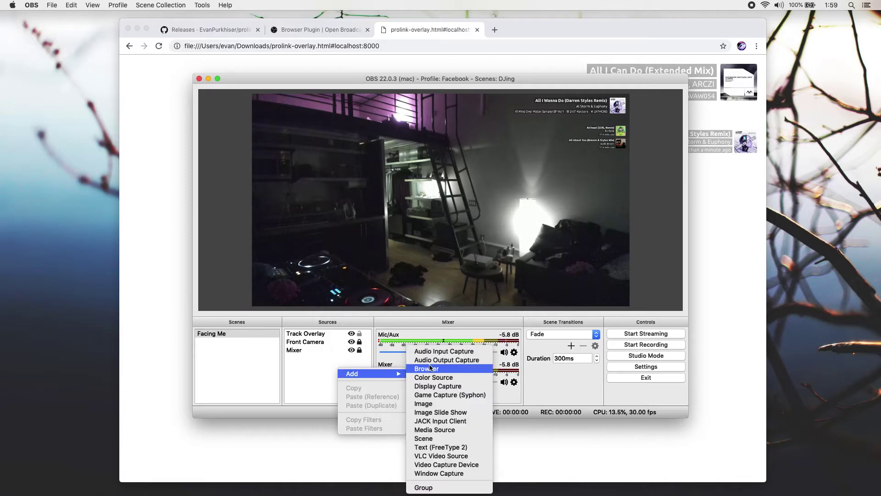
left_click(276, 363)
Scroll the Browser Plugin page to the Mac OS X 'To install' instructions and highlight them.
left_click(292, 29)
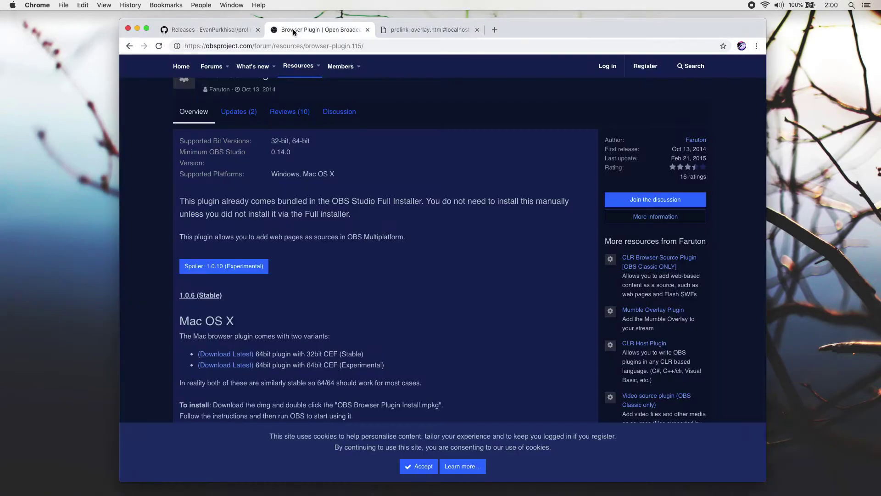
scroll(279, 142, "up", 3)
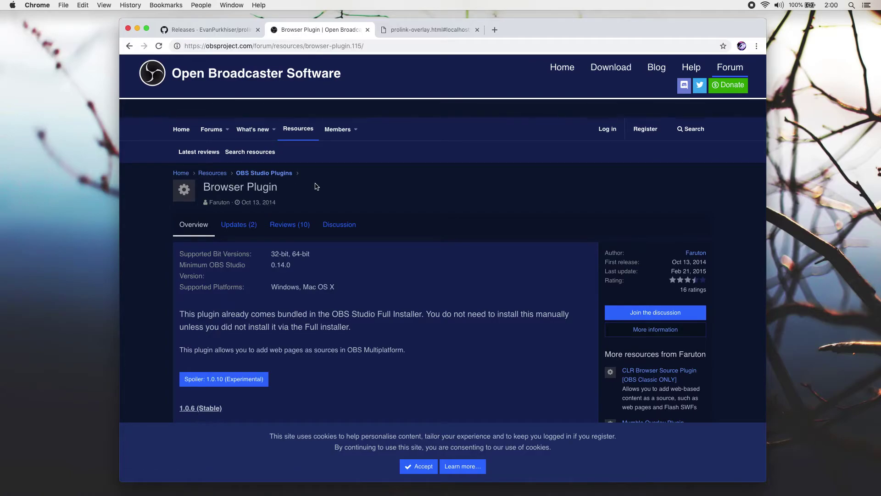
scroll(324, 362, "down", 3)
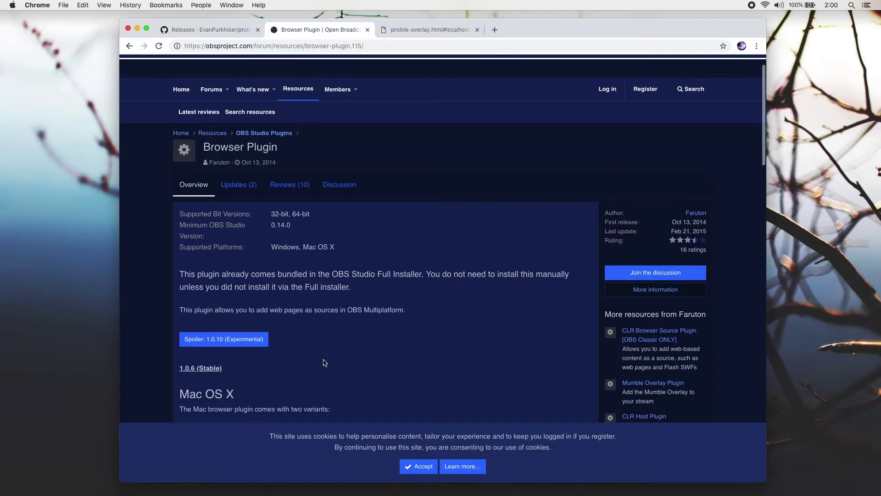
scroll(324, 363, "down", 2)
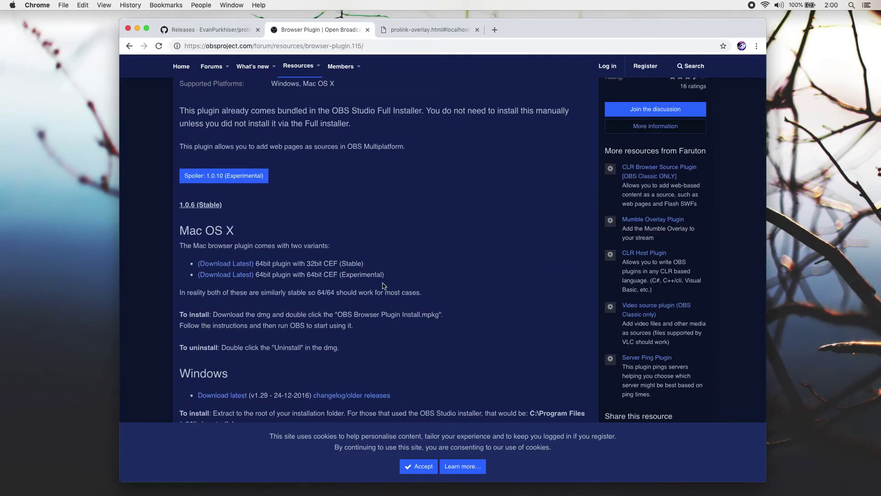
left_click_drag(215, 315, 361, 325)
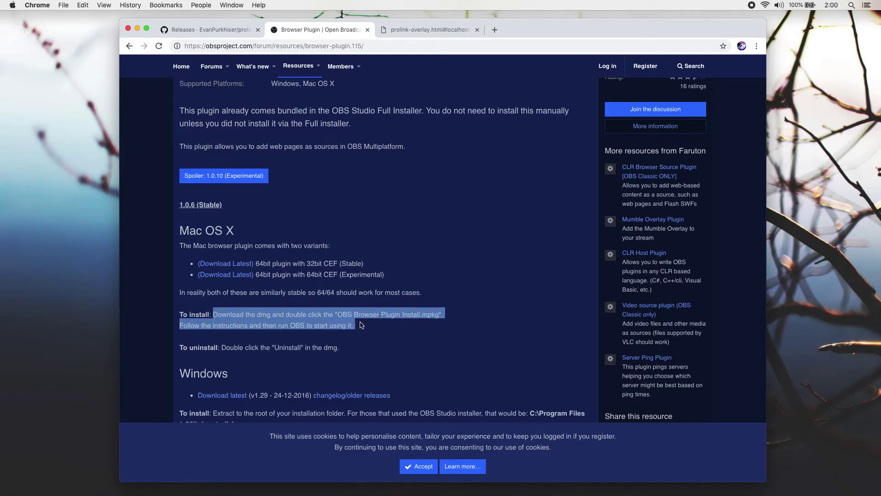
left_click(373, 337)
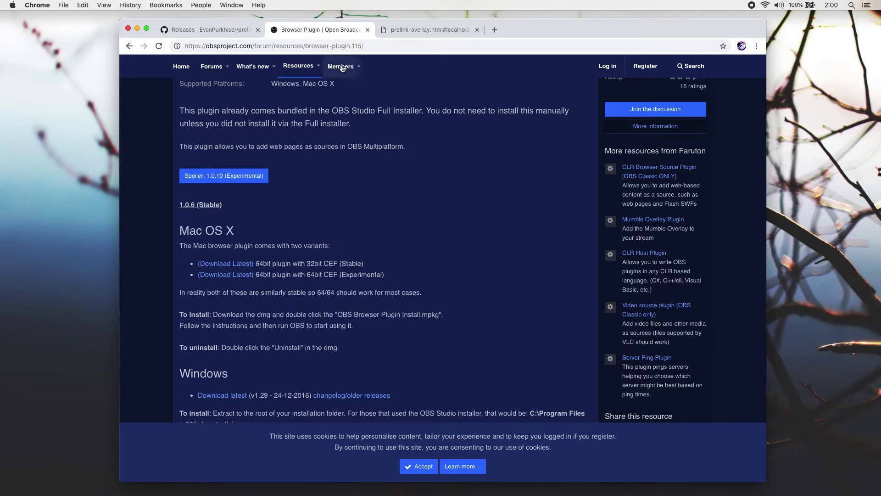
Replace the Track Overlay source's URL with the copied prolink-overlay.html#localhost:8000 address and confirm.
key("super+Tab")
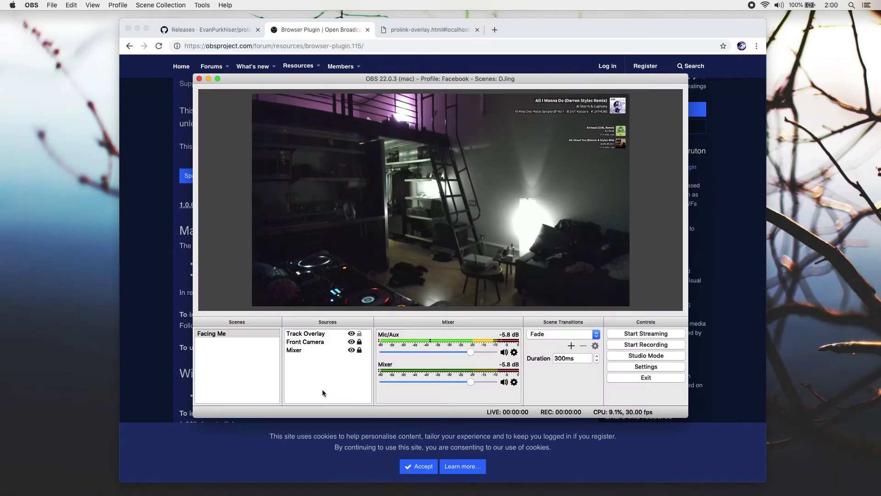
double_click(312, 337)
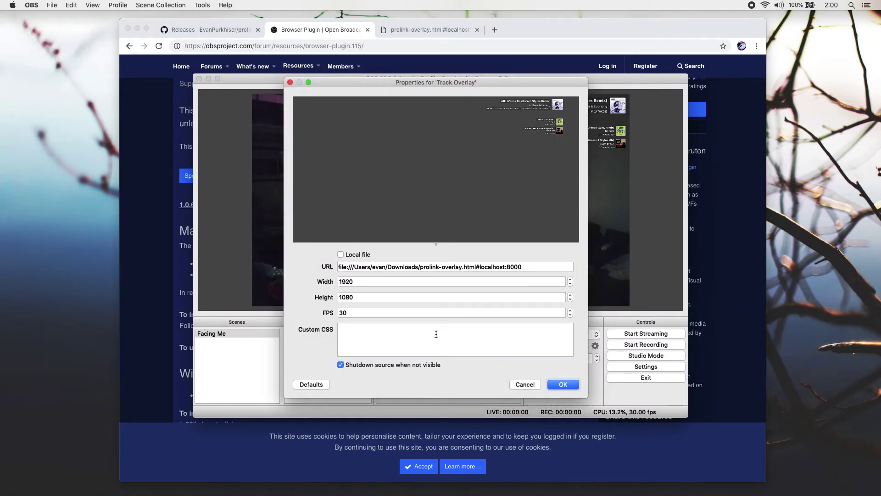
triple_click(402, 266)
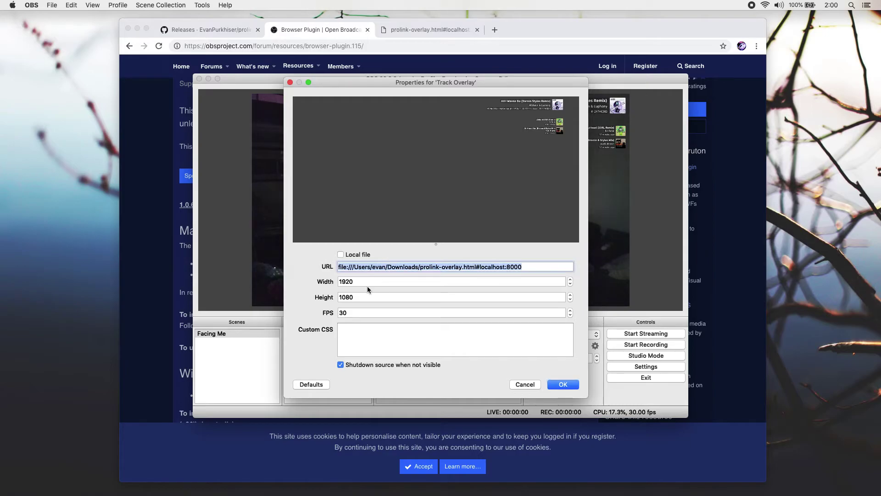
left_click(338, 267)
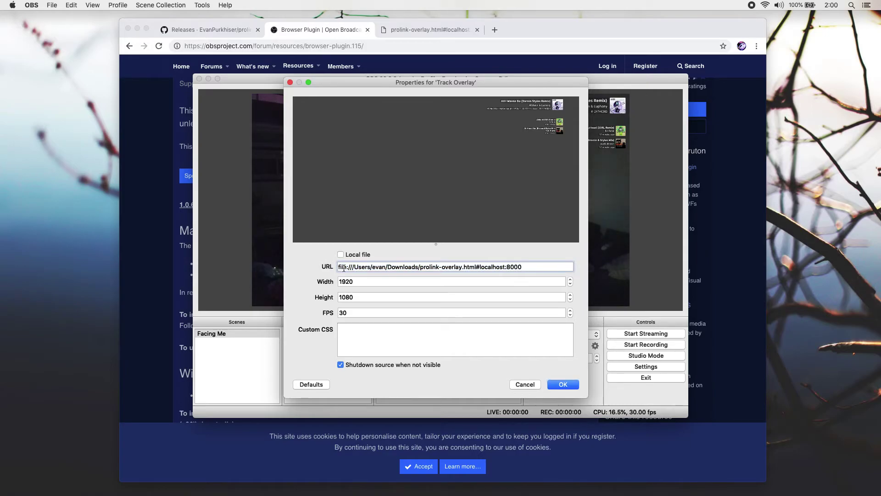
double_click(538, 269)
key("super+a")
key("BackSpace")
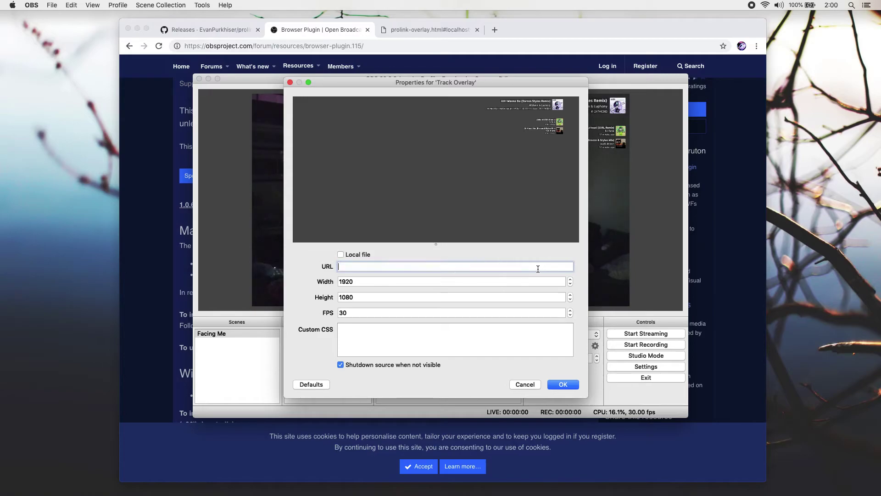
key("Tab")
key("shift+Tab")
key("super+v")
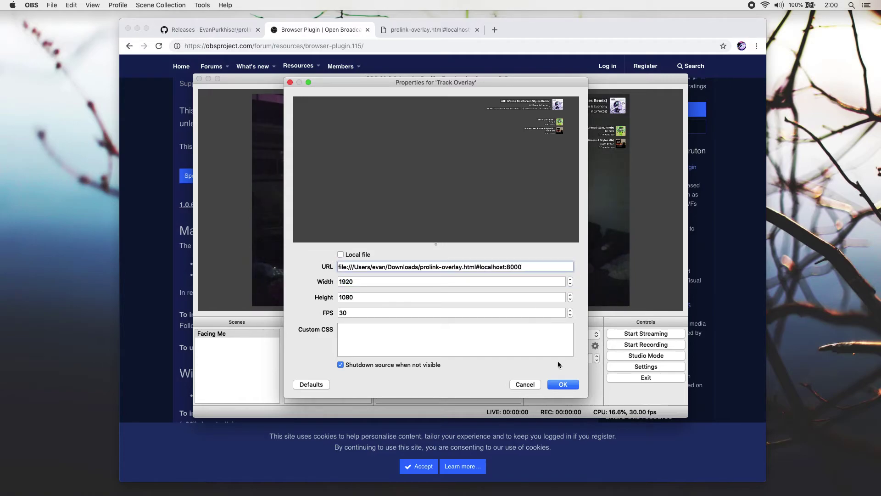
left_click(564, 385)
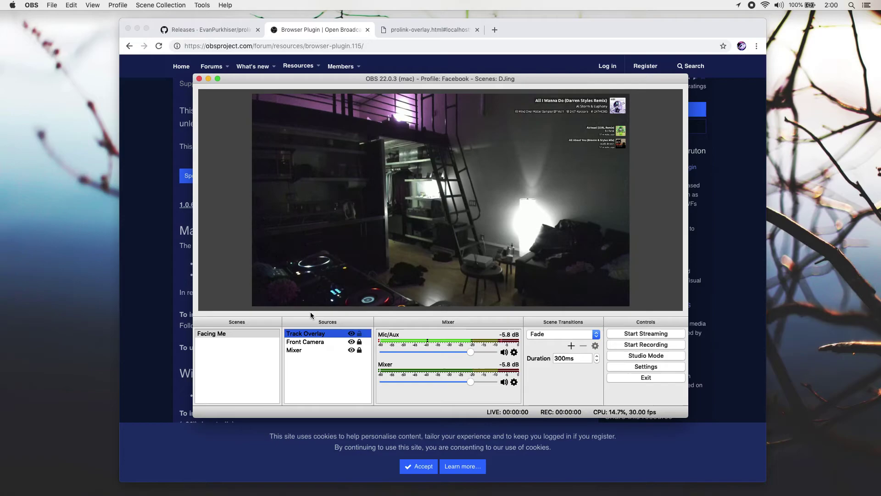
double_click(307, 335)
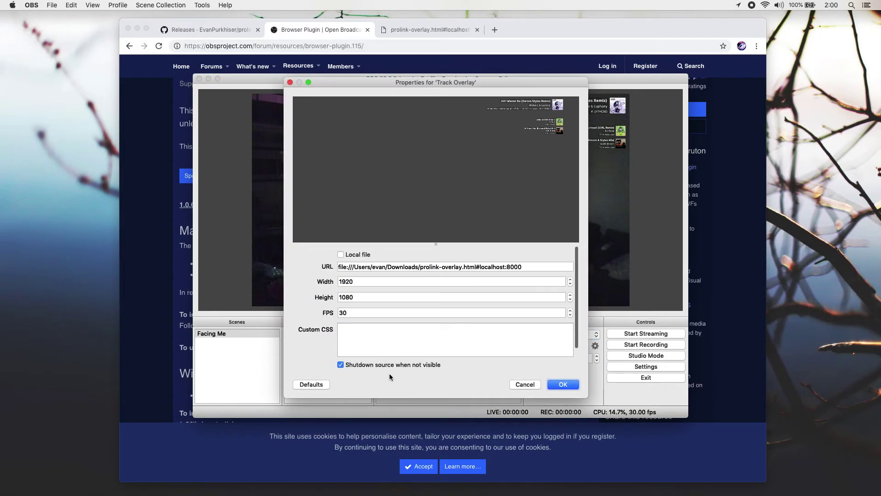
double_click(349, 297)
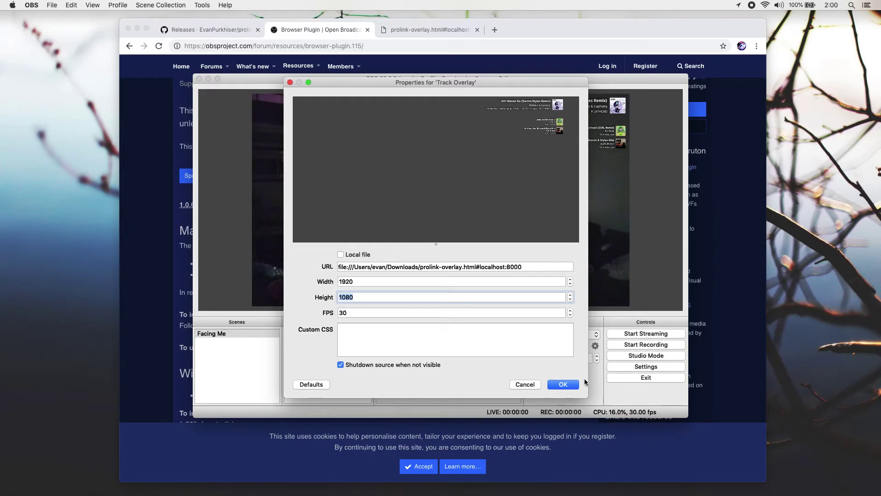
left_click(380, 282)
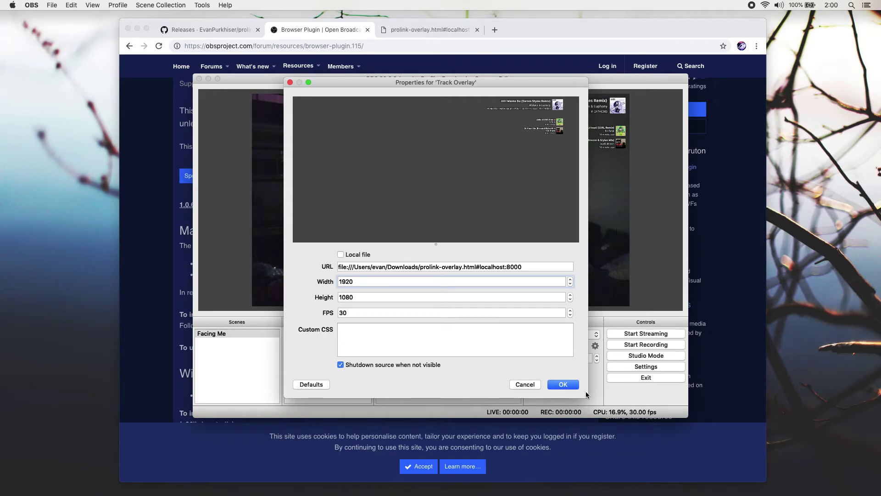
left_click(573, 385)
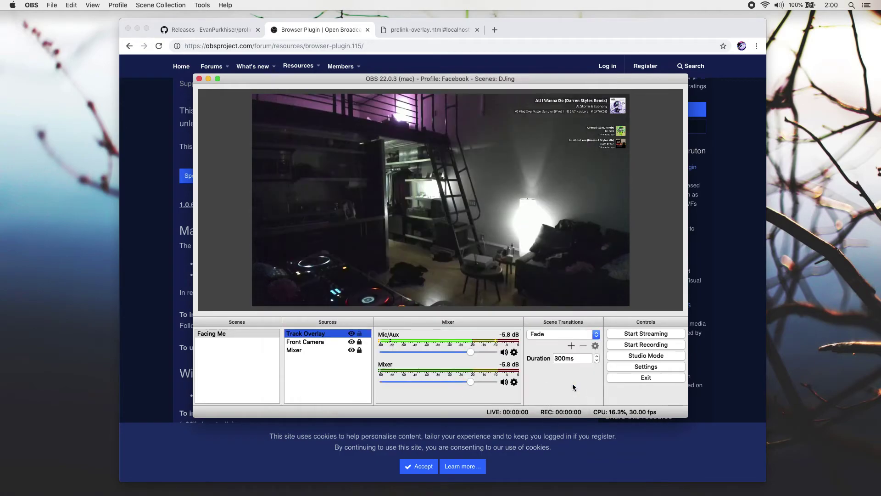